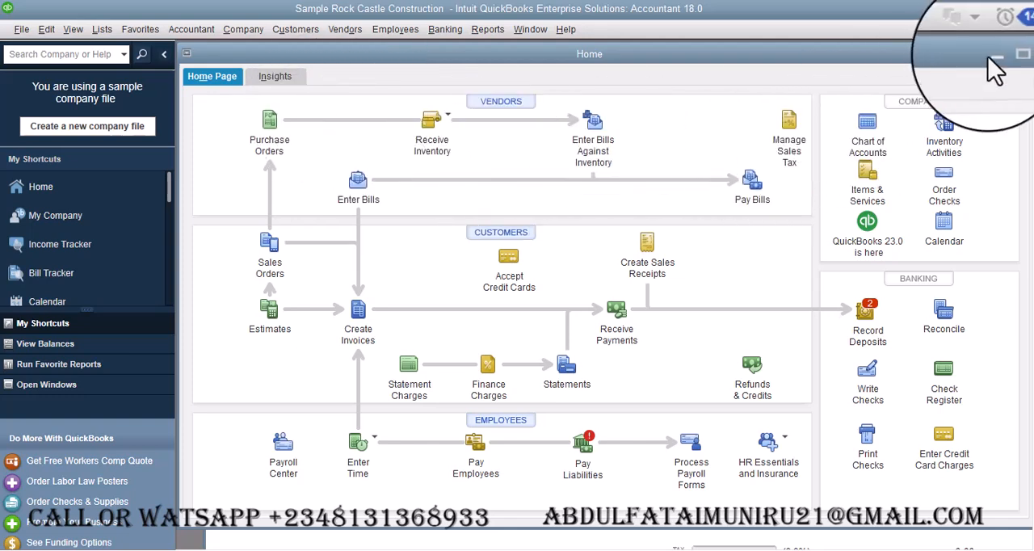
- Open the Merge Vendors tool from the accountant's Client Data Review tools
left_click(1013, 55)
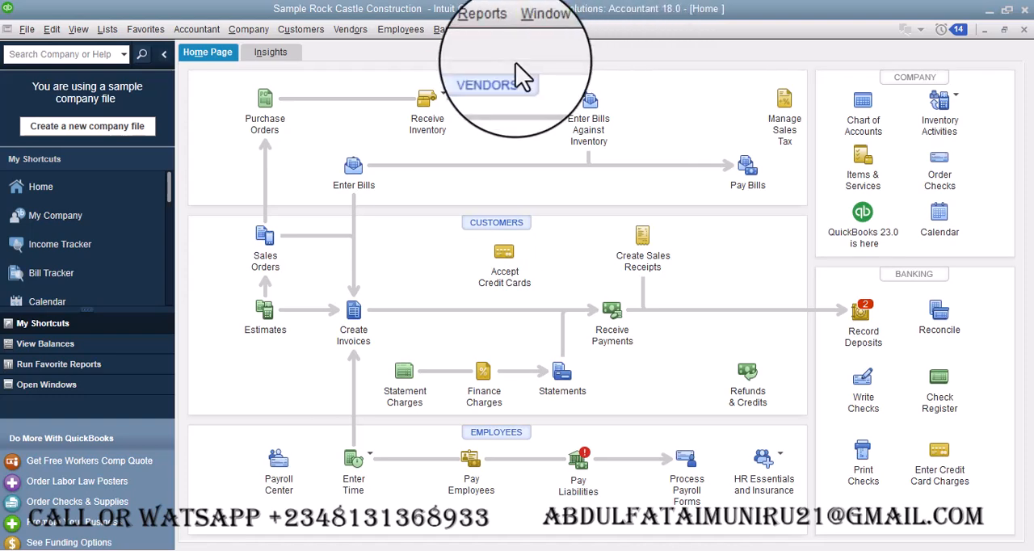
left_click(197, 29)
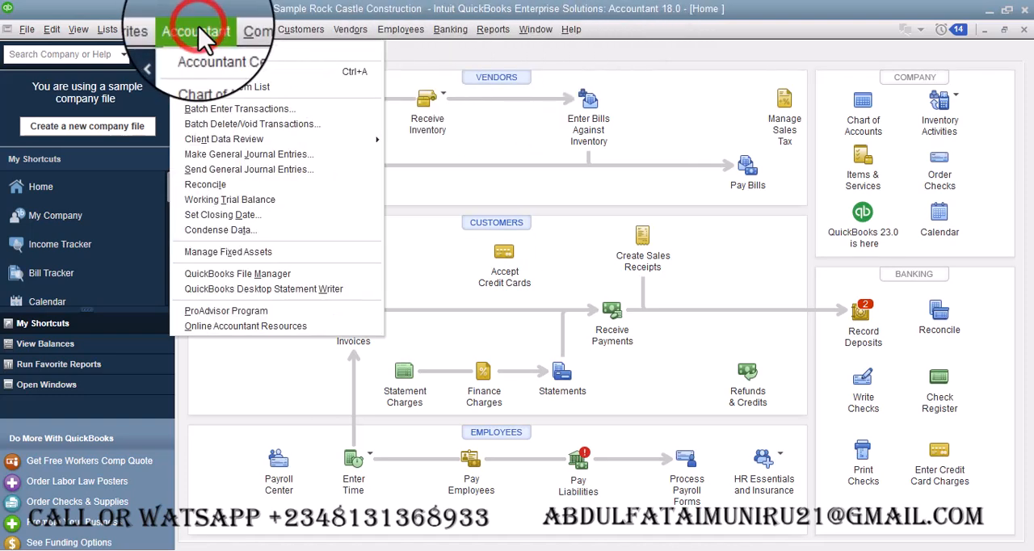
mouse_move(363, 139)
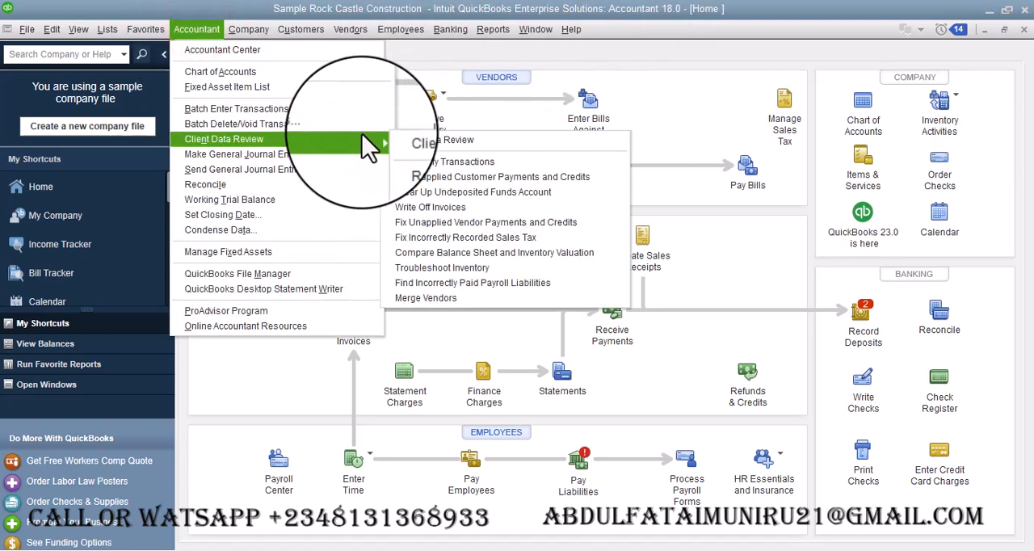
left_click(473, 299)
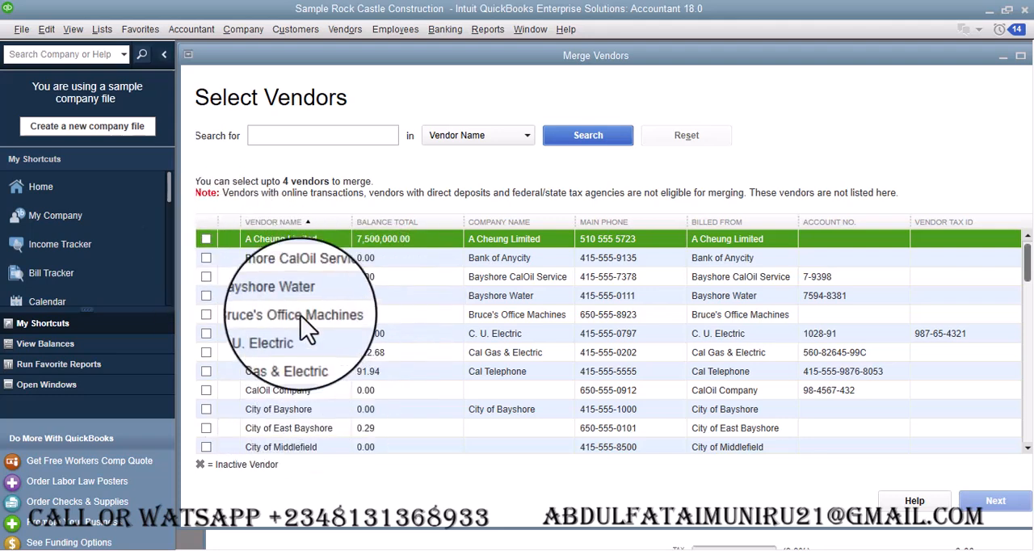
- Choose Bank of Anycity and C.U. Electric as the vendors to merge, and proceed despite the 1099 eligibility
left_click(201, 260)
left_click(203, 258)
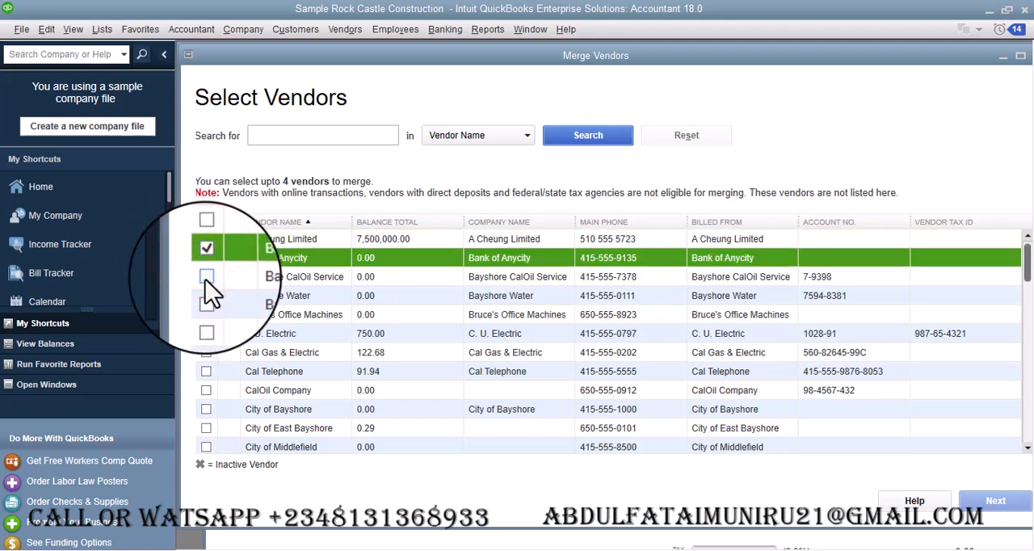
left_click(204, 333)
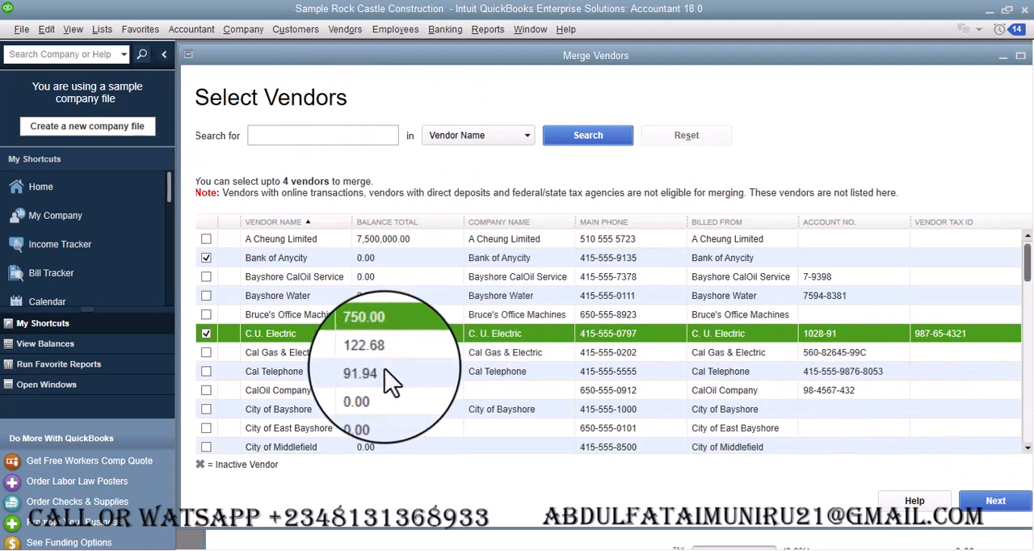
left_click(993, 502)
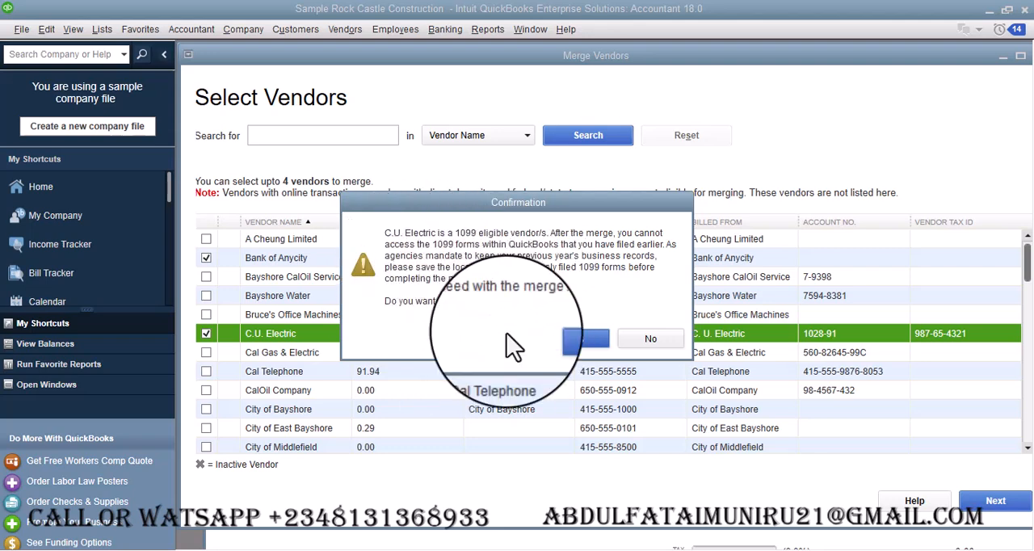
left_click(588, 339)
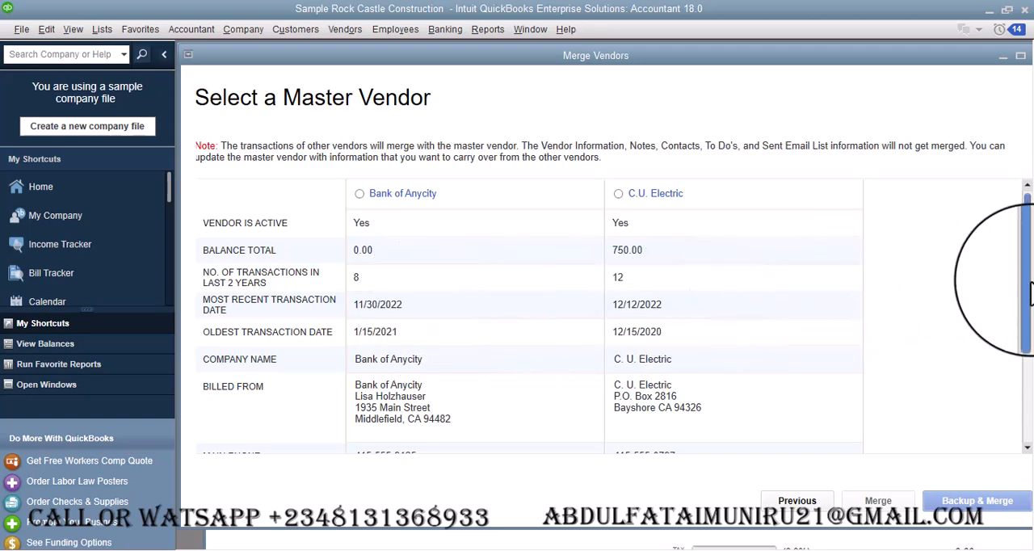
- Compare the two vendors' details and choose Bank of Anycity as the master vendor
left_click_drag(1027, 291, 1030, 432)
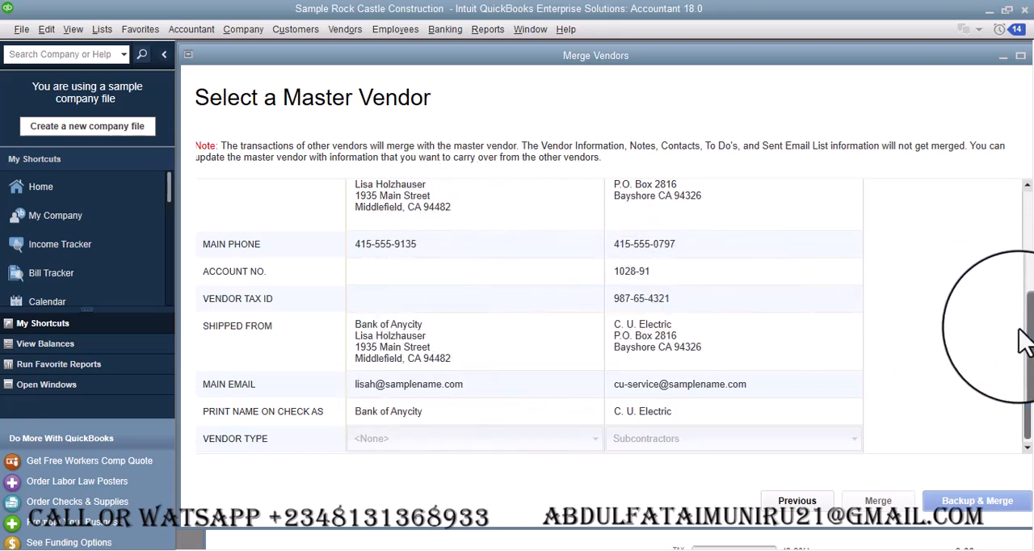
left_click_drag(1028, 335, 1024, 198)
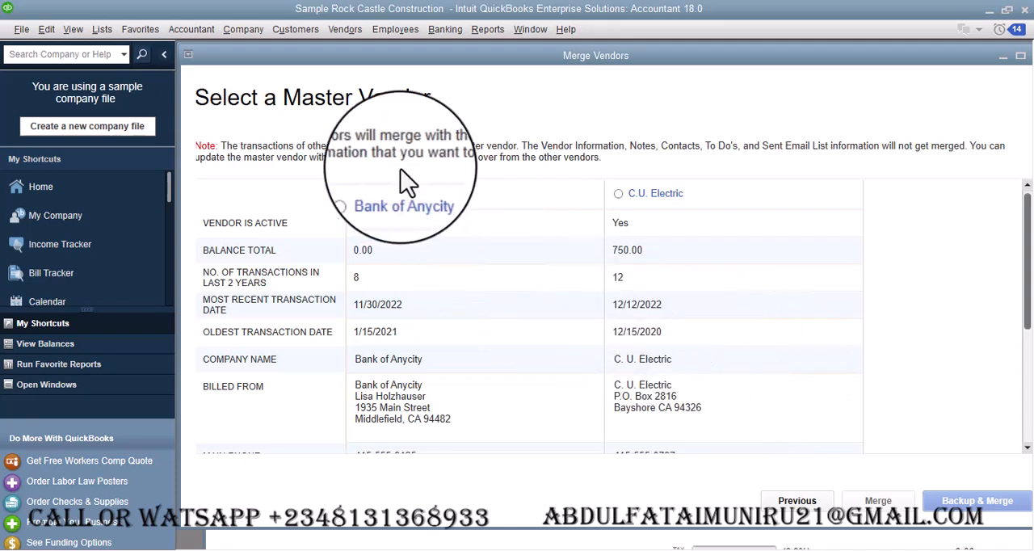
left_click(360, 193)
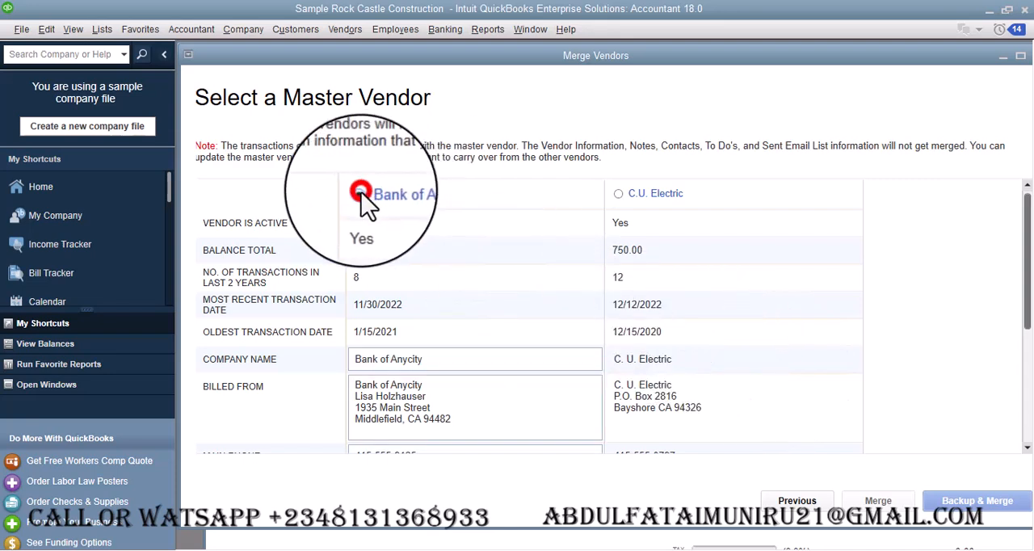
left_click(619, 194)
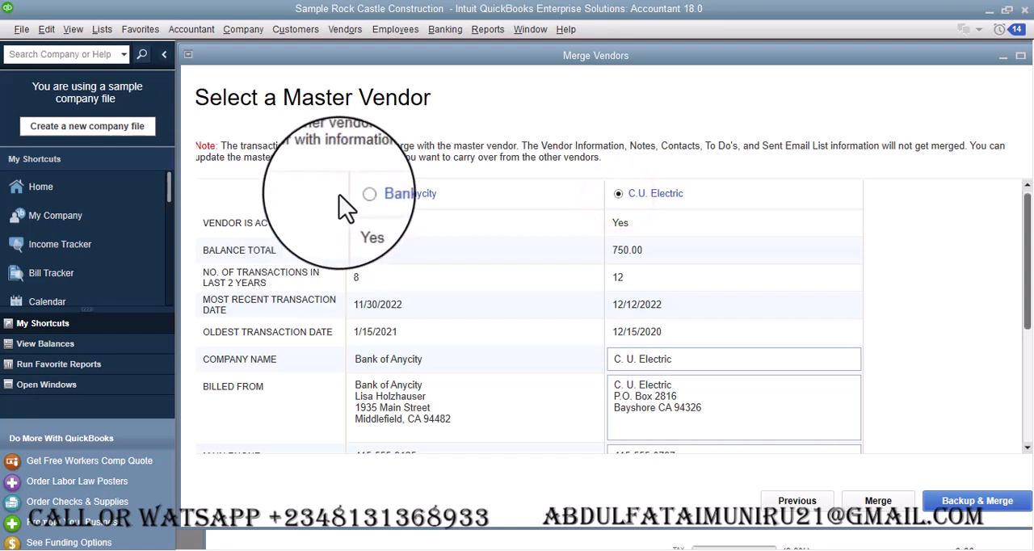
left_click(360, 194)
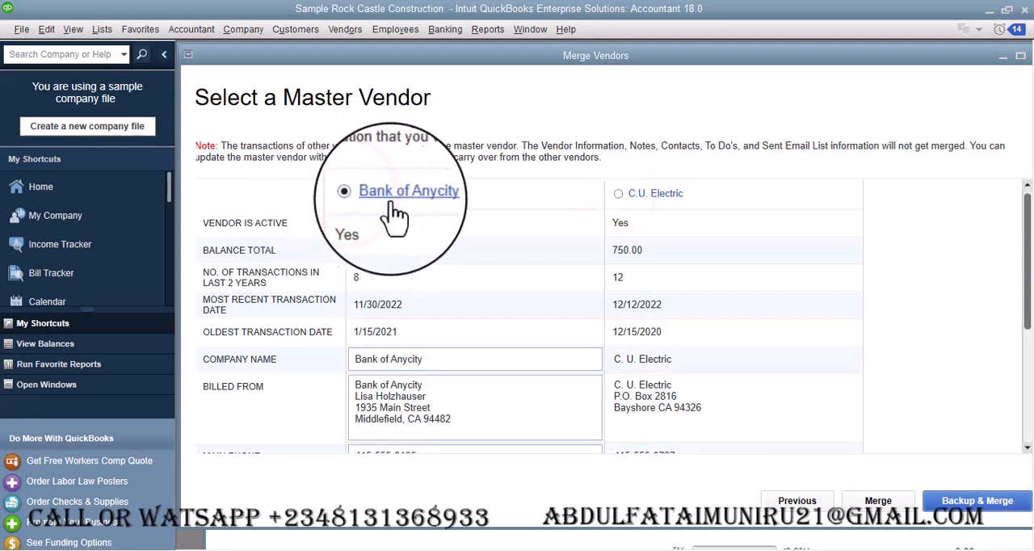
left_click(618, 194)
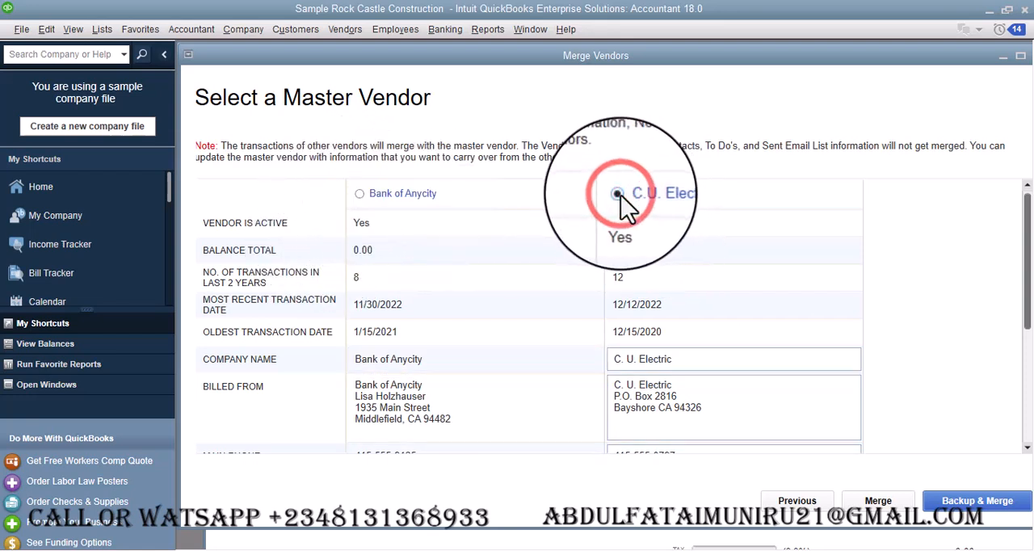
left_click(361, 193)
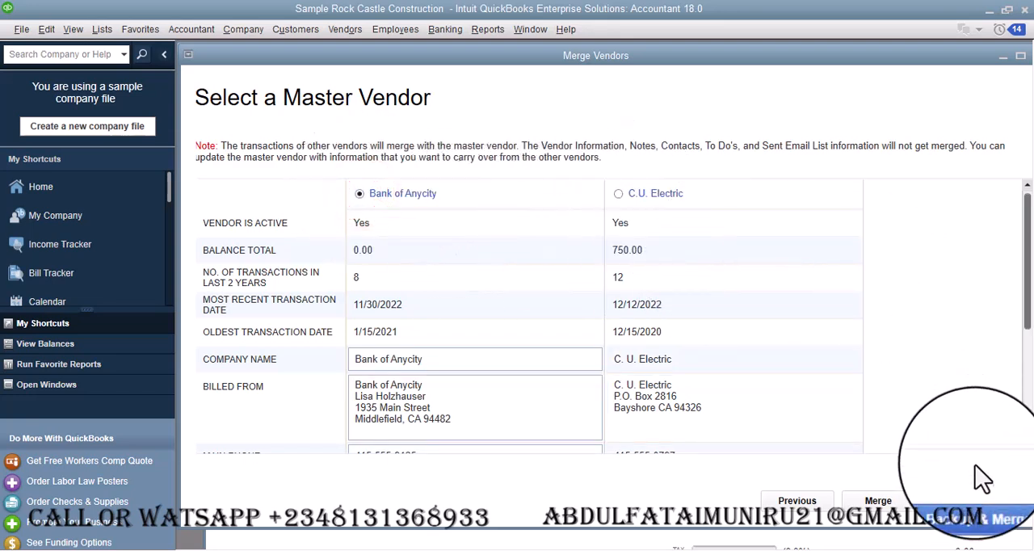
- Merge C.U. Electric into the master vendor Bank of Anycity without making a backup
left_click(975, 505)
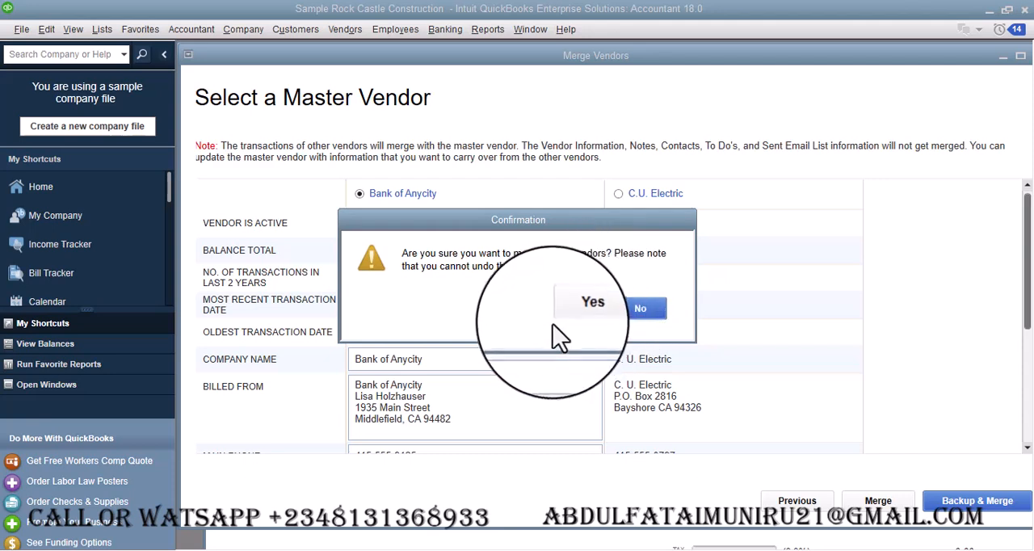
left_click(636, 315)
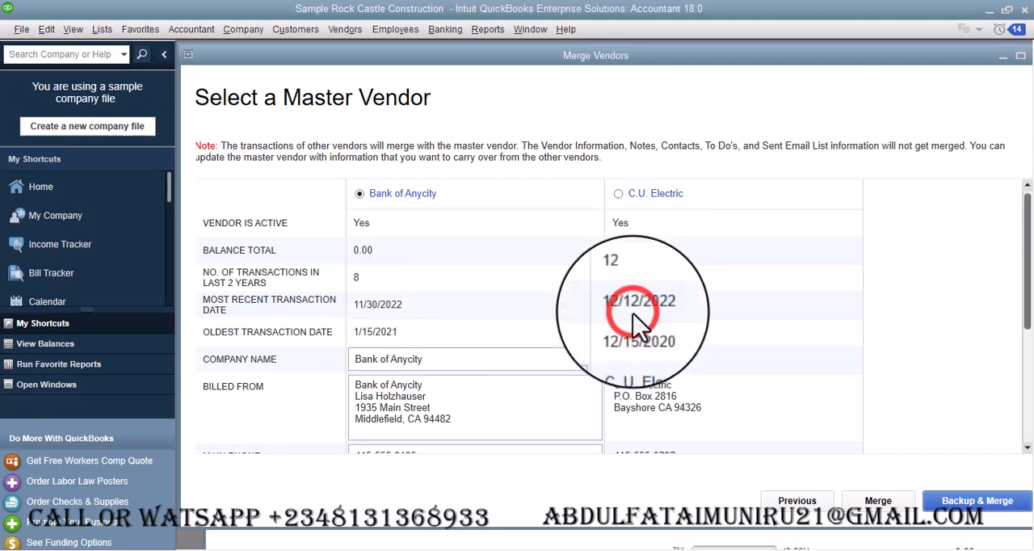
left_click(874, 501)
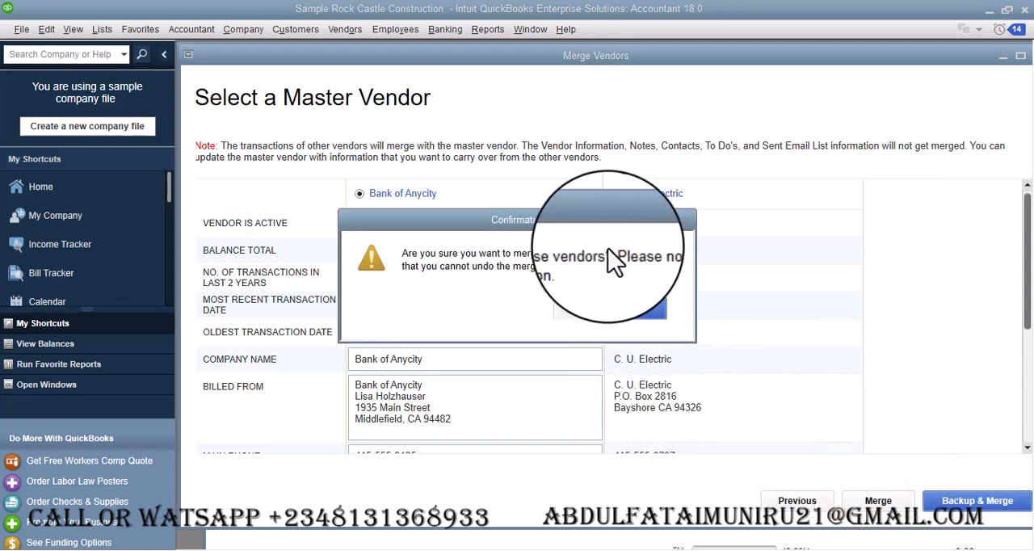
left_click(584, 310)
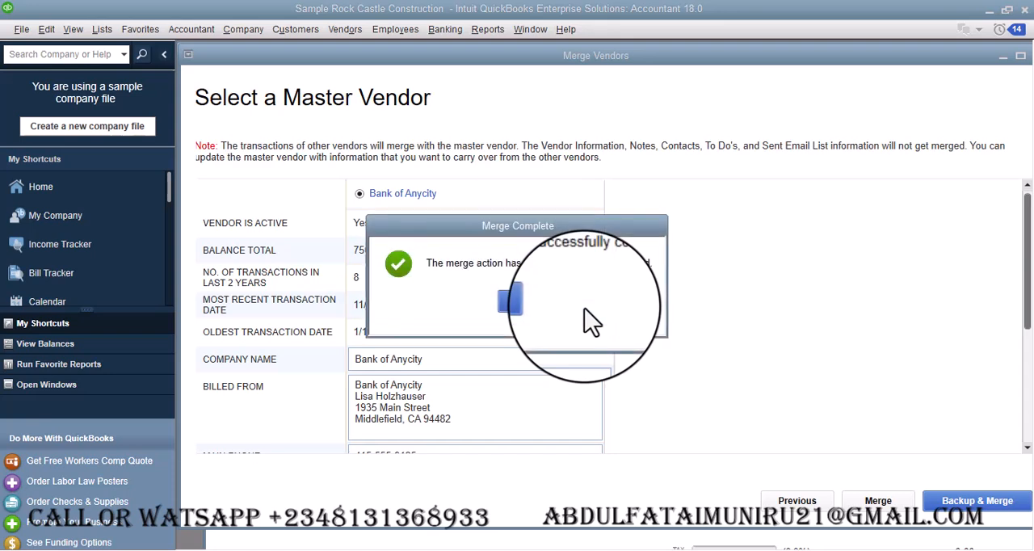
left_click(526, 302)
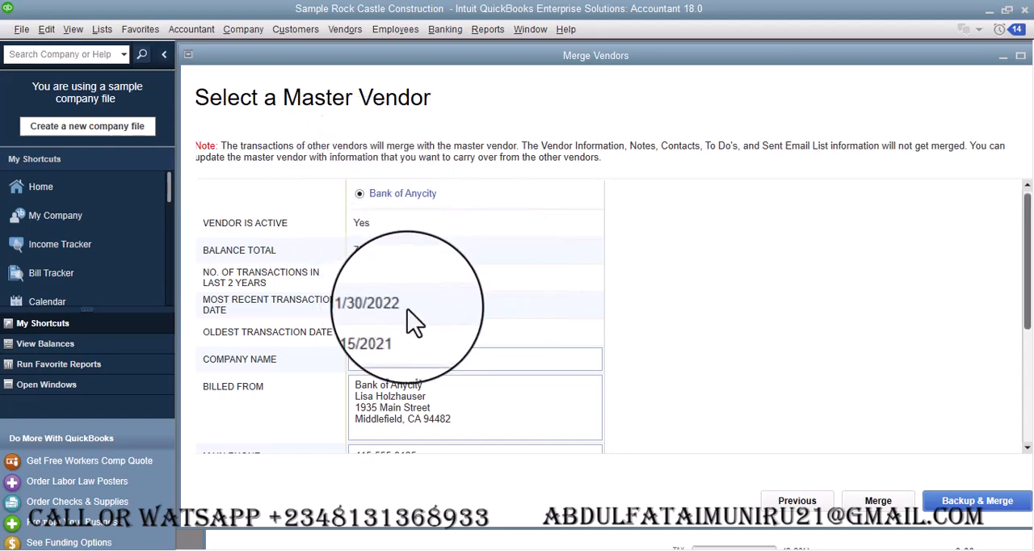
- Look over the remaining vendors, and display the Bank of Anycity record in the Vendor Center
scroll(413, 319, "down", 5)
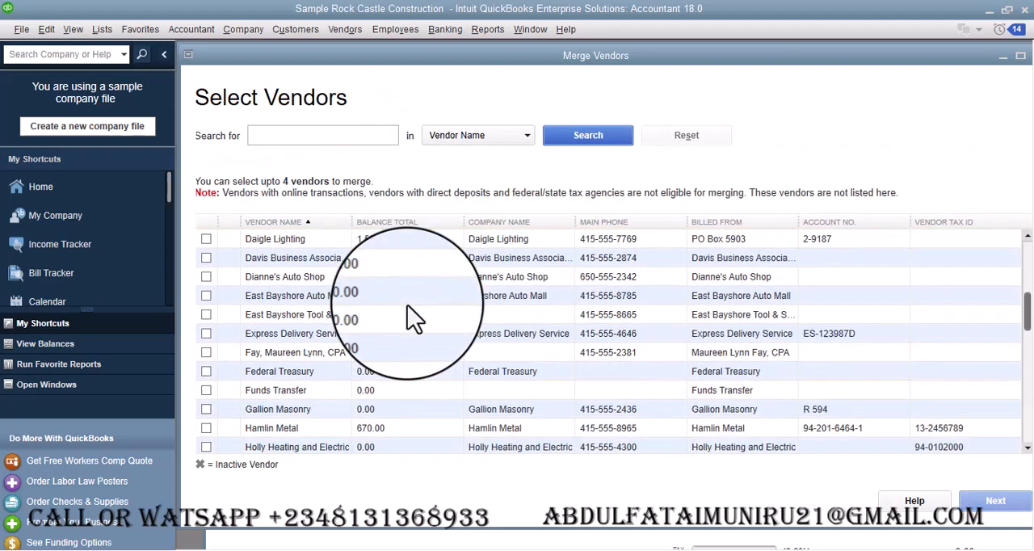
scroll(413, 319, "up", 5)
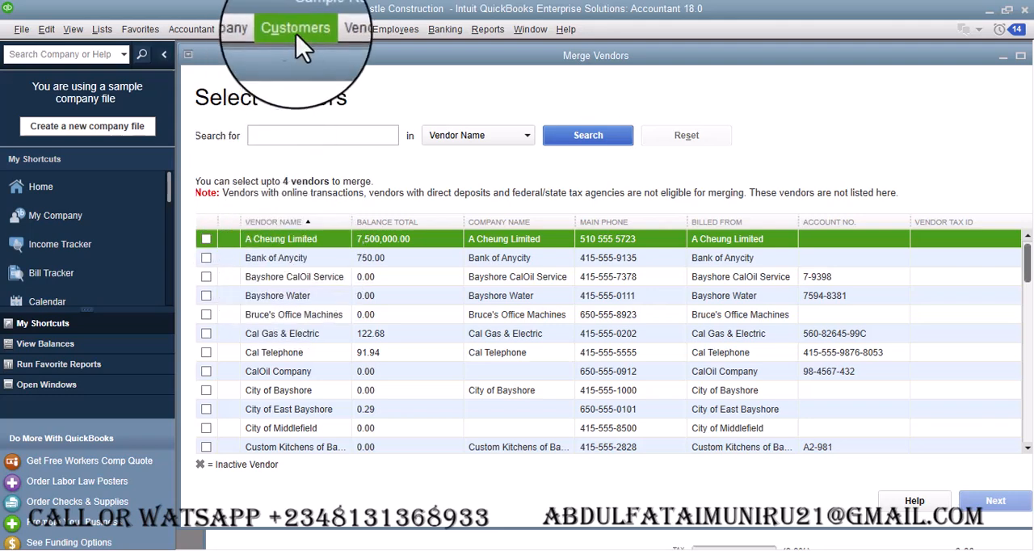
left_click(341, 29)
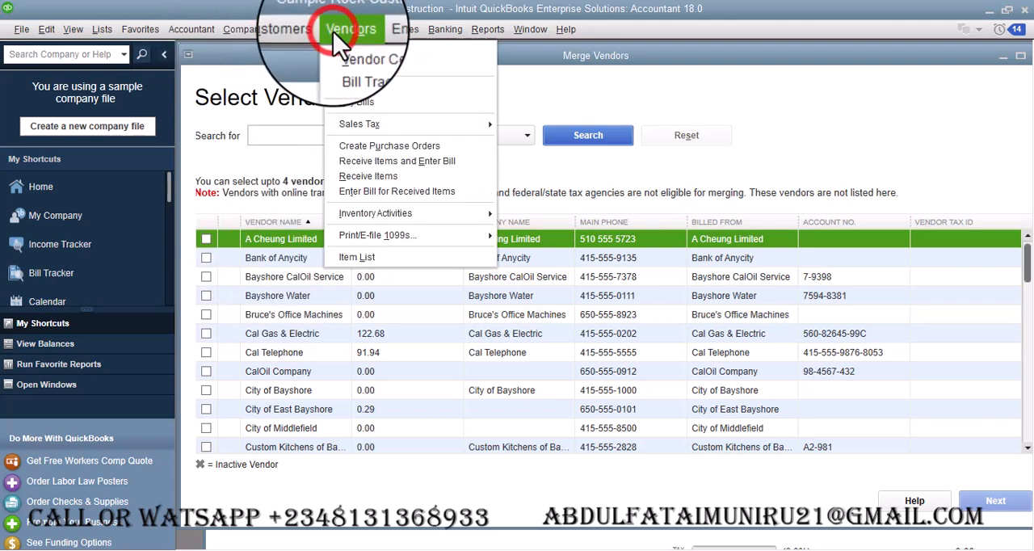
left_click(356, 45)
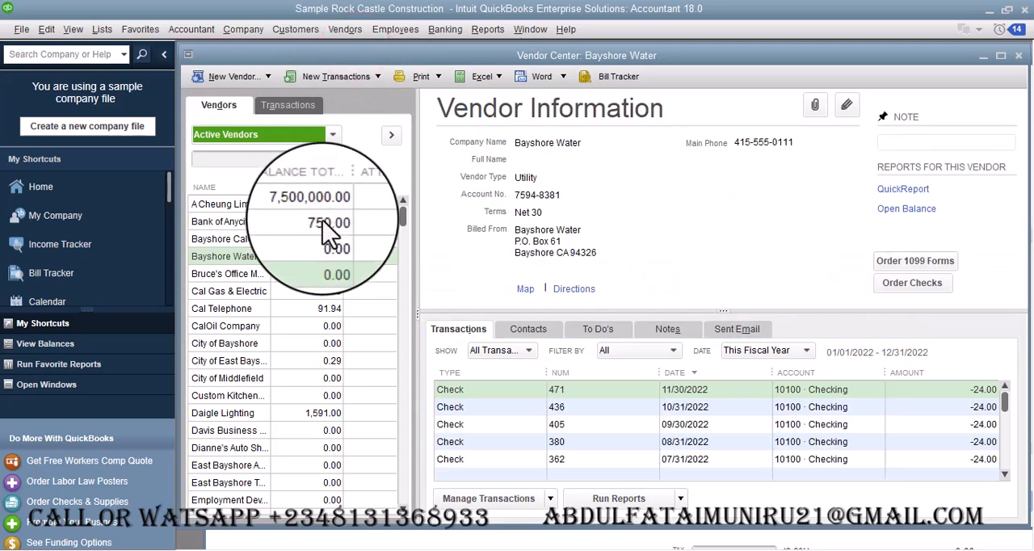
left_click(267, 160)
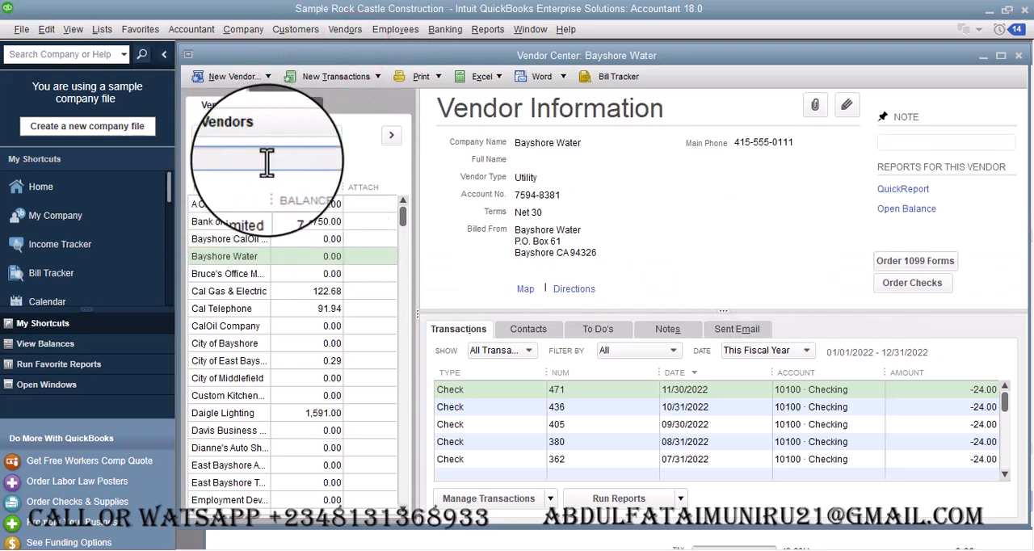
type("bank")
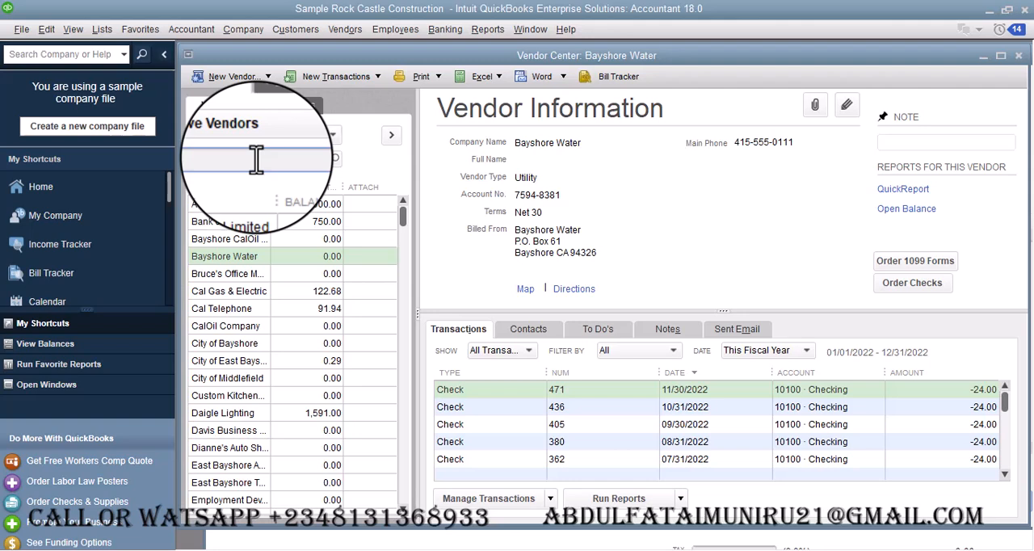
left_click(230, 222)
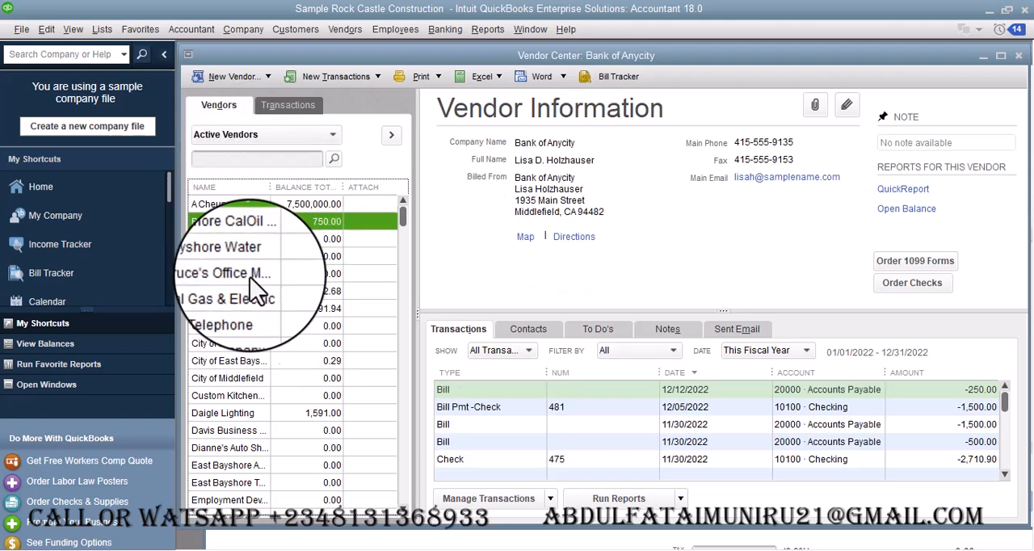
- Examine the active vendor list and Bank of Anycity's transactions for this fiscal year to check the merge
scroll(257, 328, "down", 3)
scroll(257, 327, "up", 2)
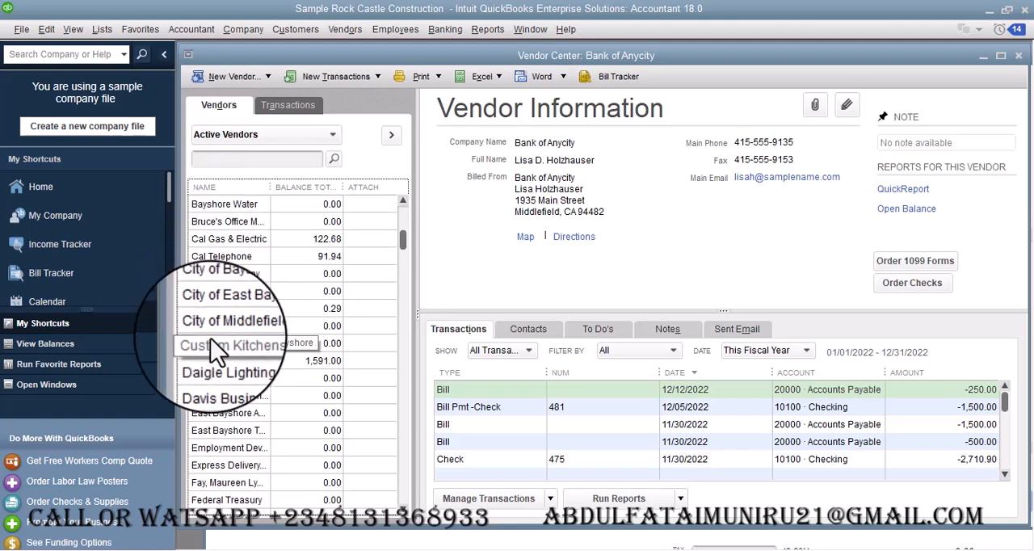
scroll(257, 242, "up", 1)
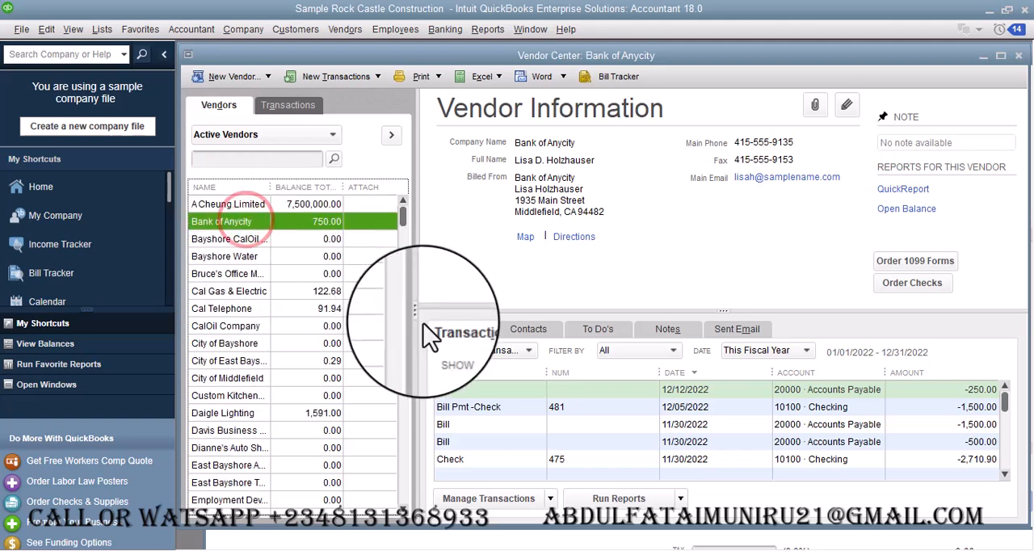
scroll(879, 429, "down", 5)
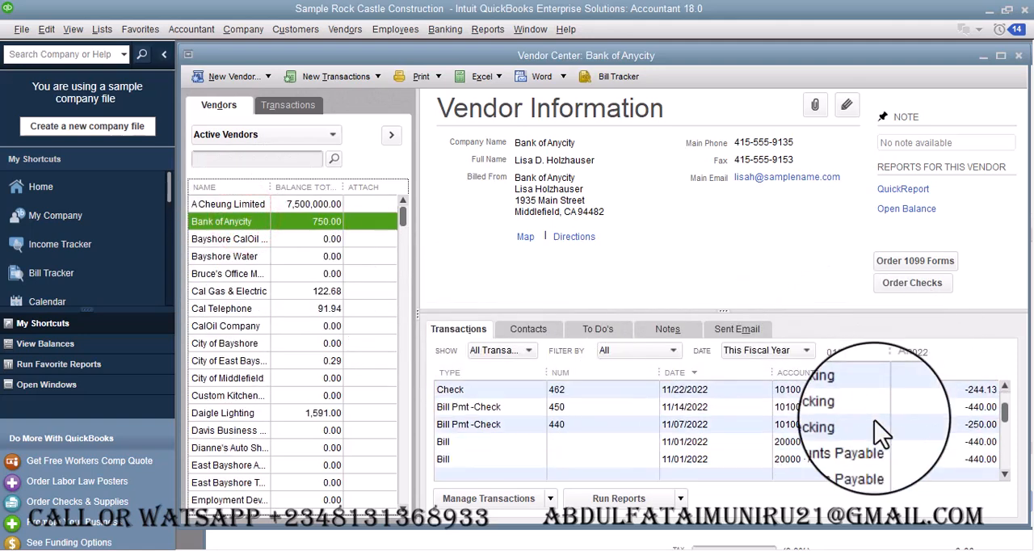
scroll(879, 432, "up", 5)
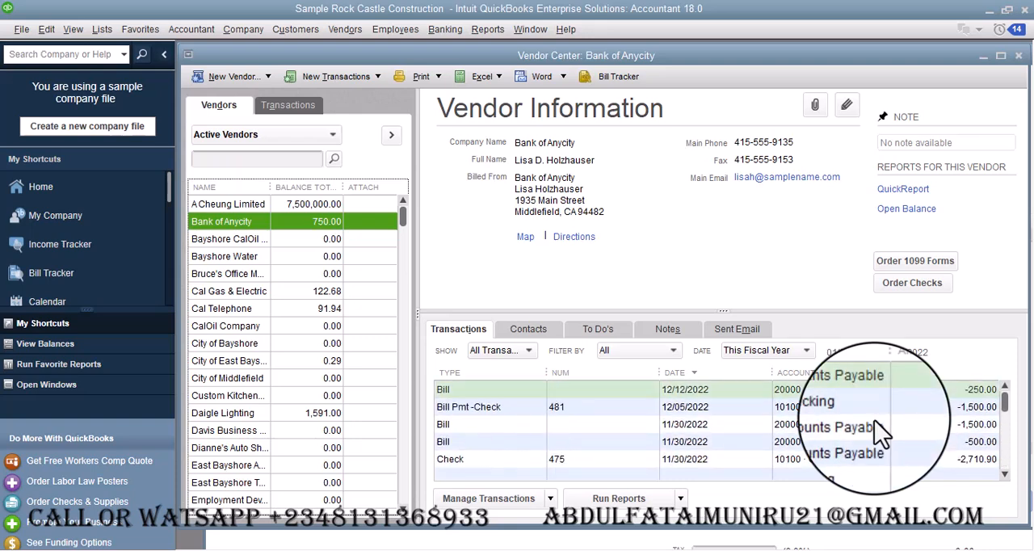
scroll(879, 433, "down", 1)
scroll(879, 430, "down", 2)
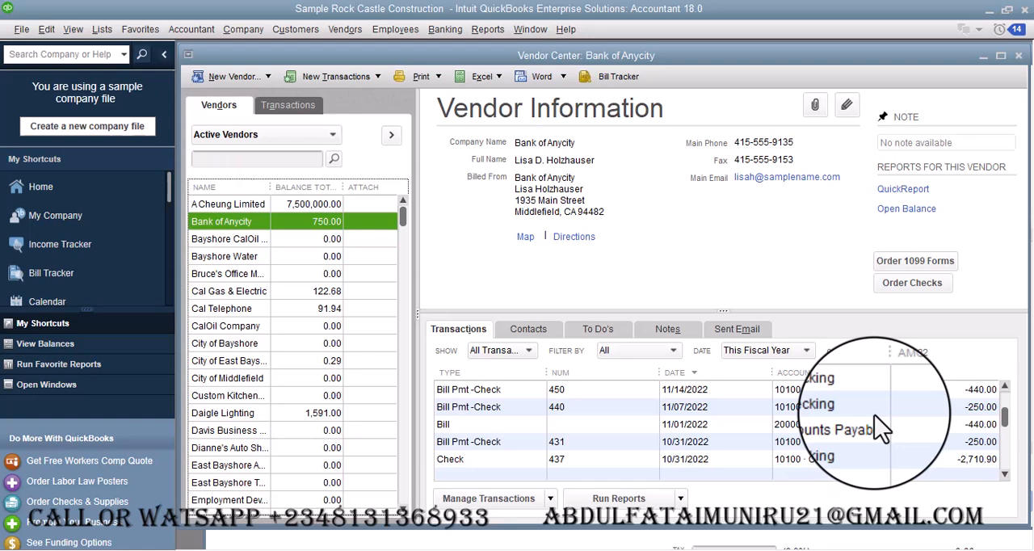
scroll(881, 429, "down", 1)
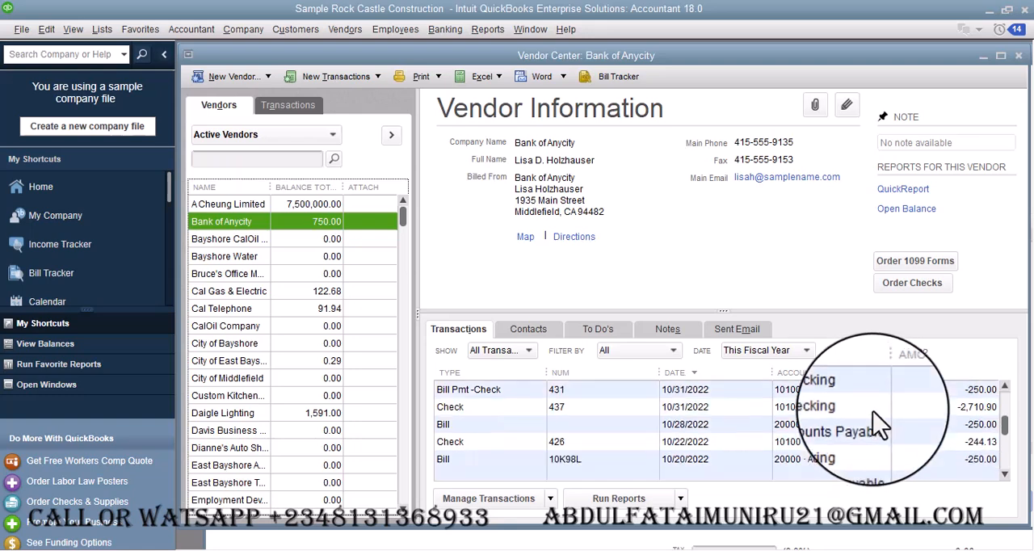